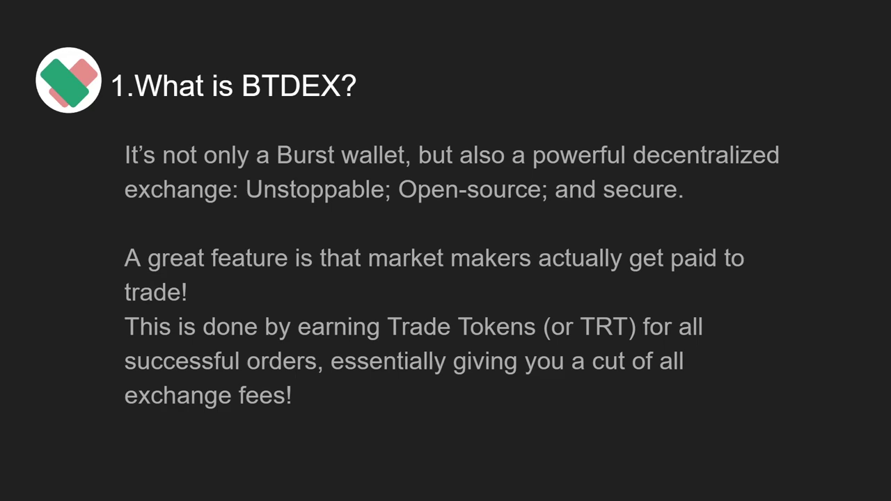
Open the btdex.trade website in Brave.
click(777, 56)
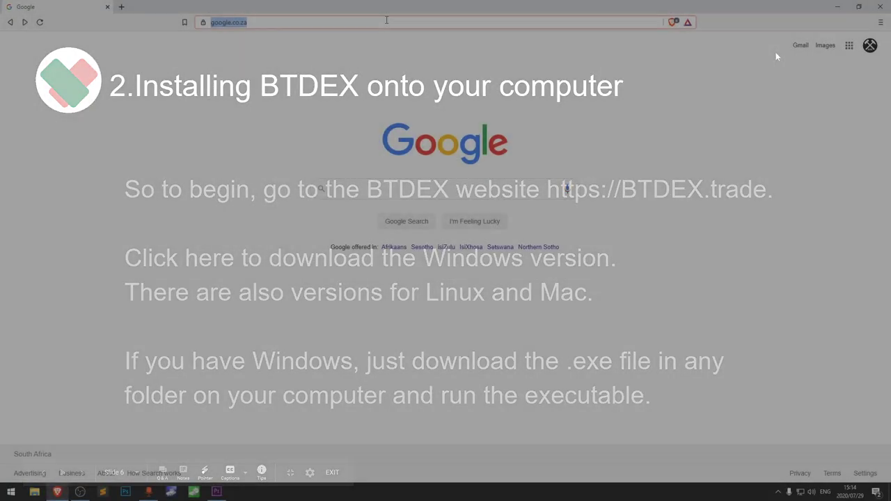
click(385, 20)
text(ht)
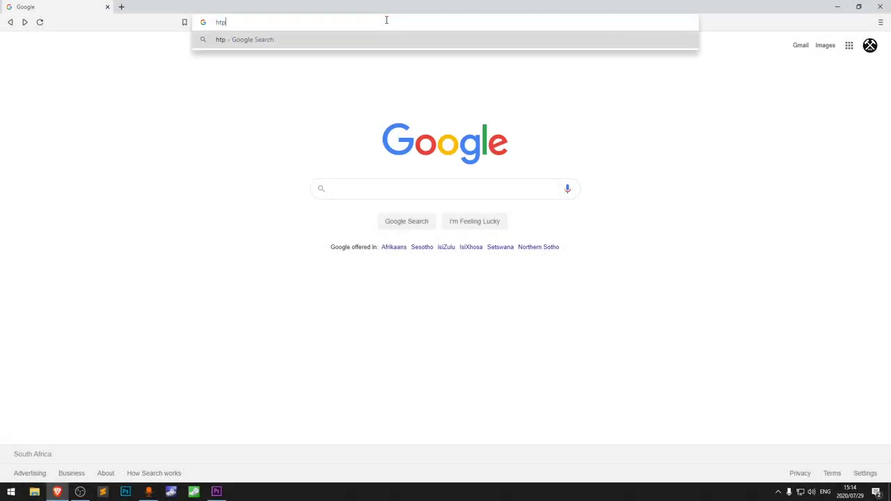
text(tps://)
key(Return)
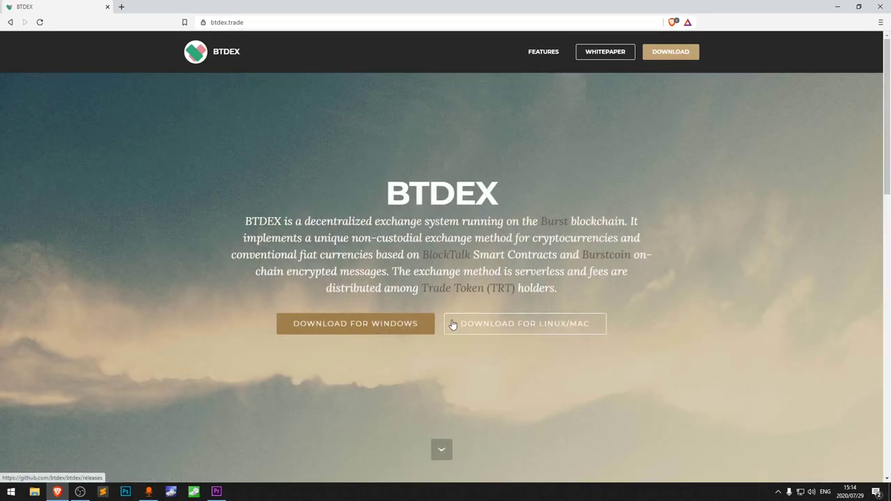
Review the Linux and Mac release packages, then save the Windows installer to Downloads.
click(494, 326)
scroll(448, 258, down, 4)
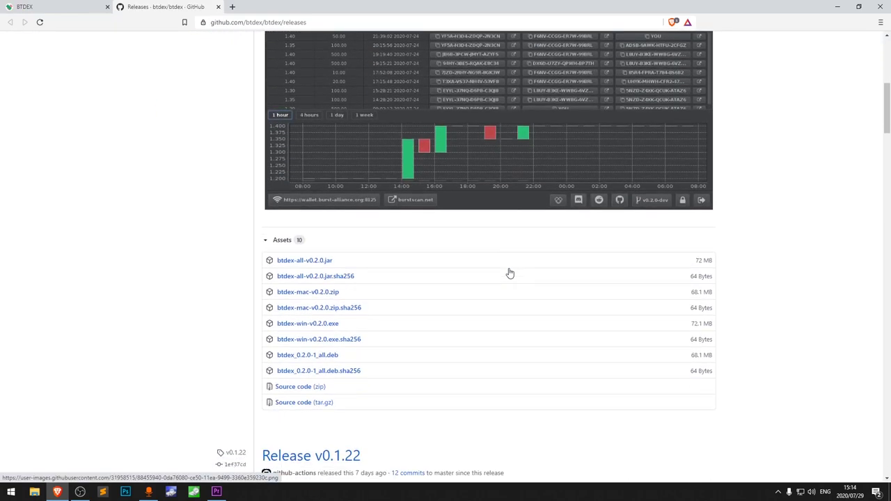
drag(348, 289, 275, 289)
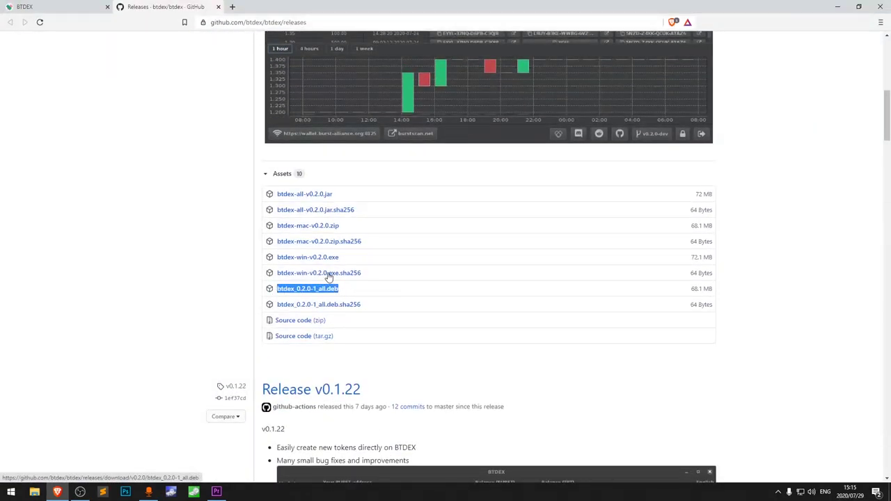
drag(363, 228, 278, 231)
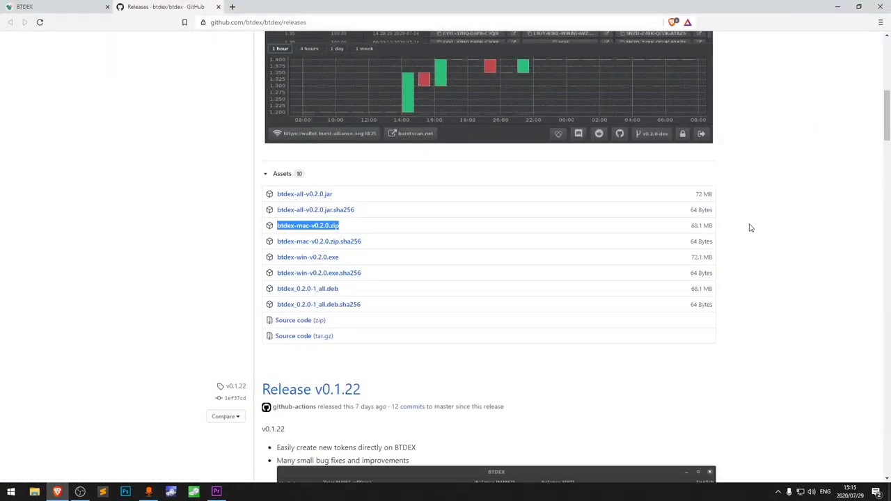
key(ctrl+shift+Tab)
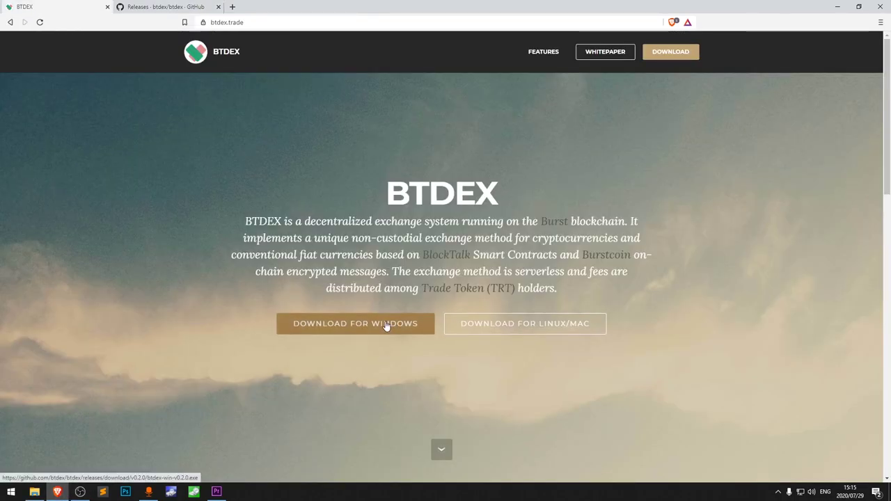
click(387, 326)
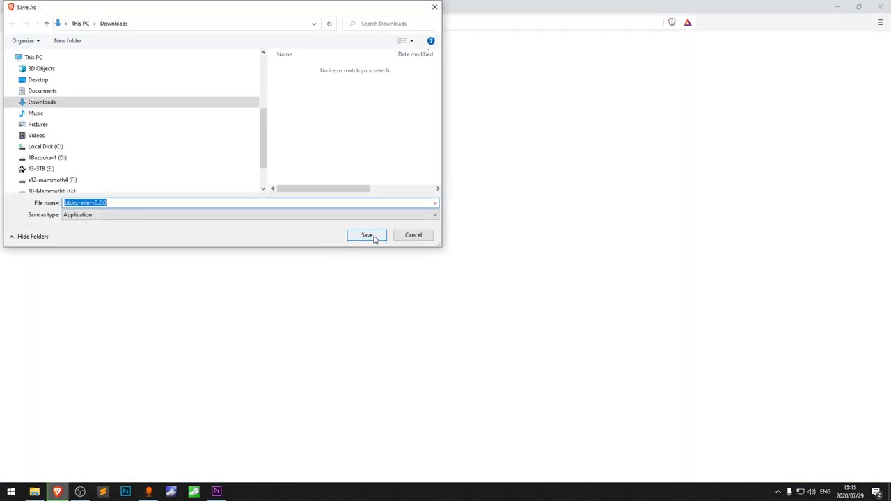
click(427, 236)
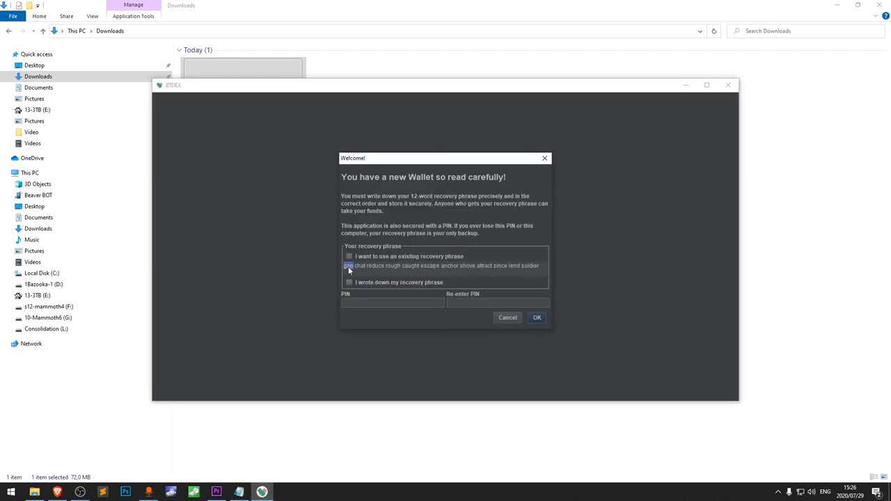
Explore the recovery phrase, toggling between entering an existing phrase and a freshly generated one.
double_click(413, 265)
double_click(433, 264)
click(402, 271)
click(349, 256)
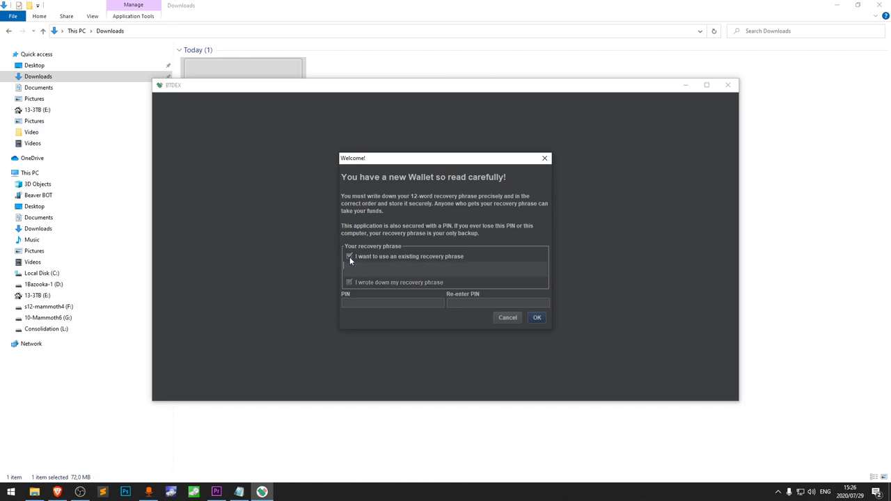
click(349, 257)
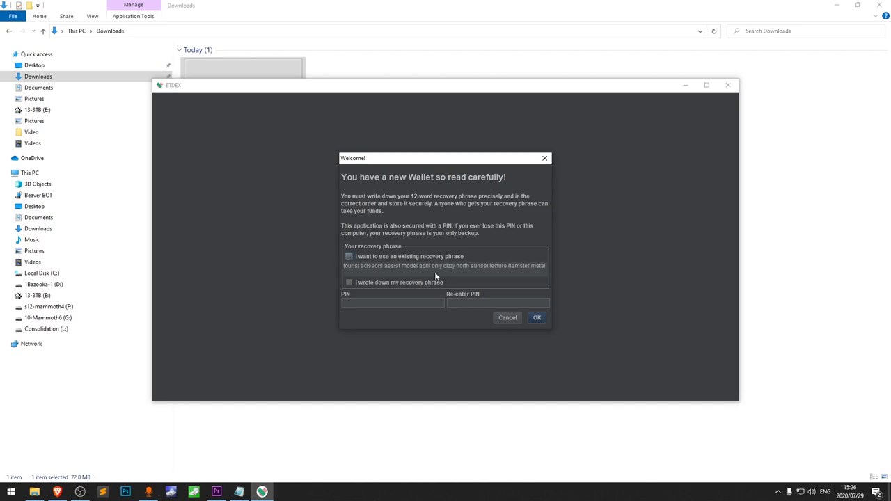
click(350, 256)
click(350, 256)
click(350, 256)
text(e)
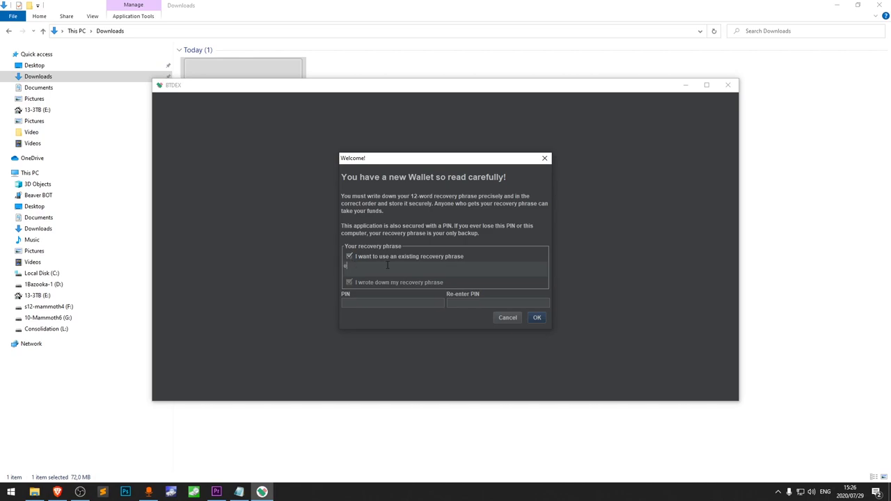
text(nter your previous recovery phrase here)
click(355, 257)
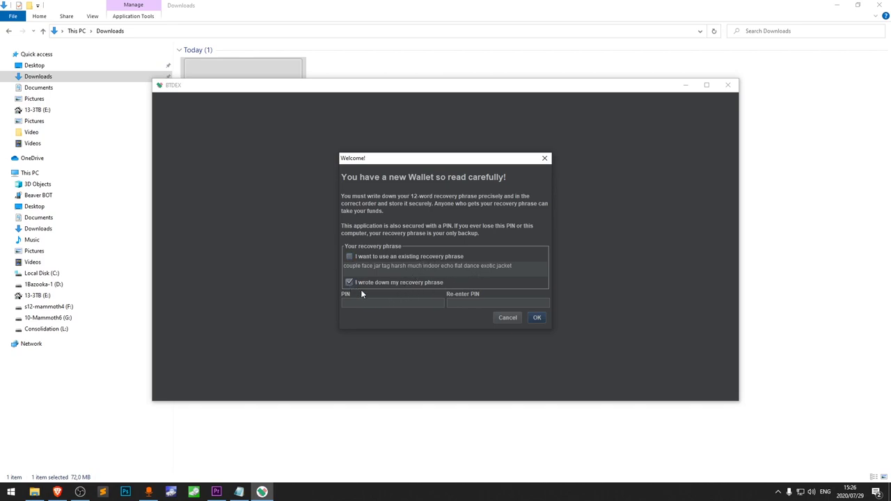
Copy the generated recovery phrase into Notepad, enter and confirm the wallet PIN, and create the wallet.
drag(542, 267, 354, 269)
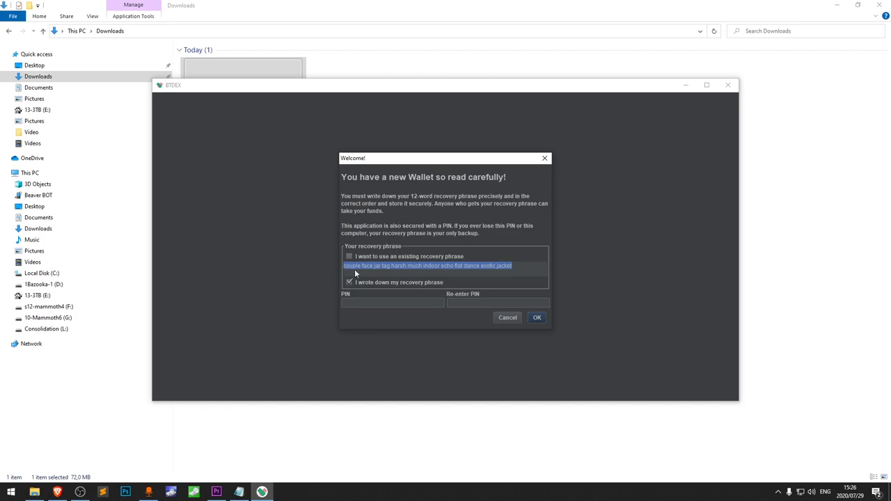
key(ctrl+c)
key(Tab)
text(1234567)
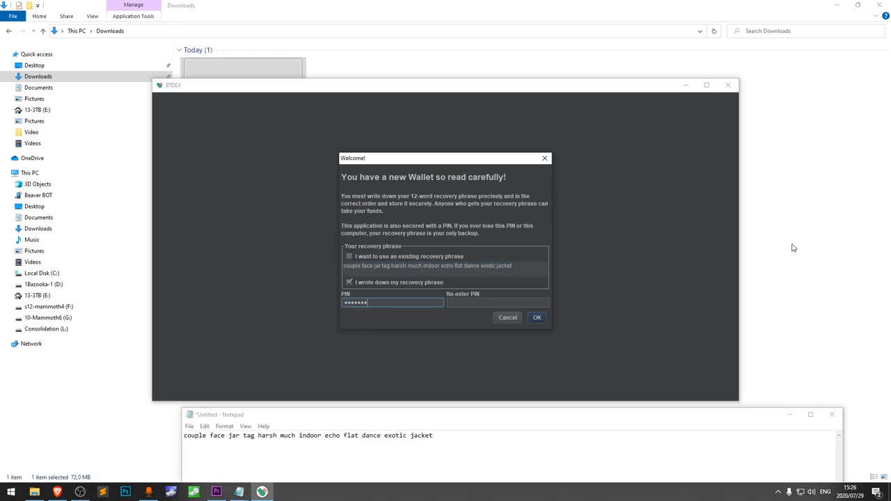
key(Tab)
text(1234567)
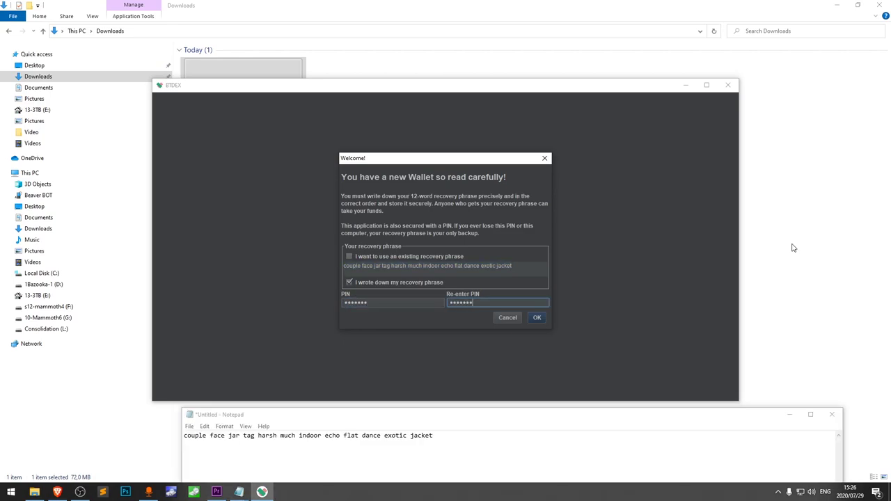
click(536, 318)
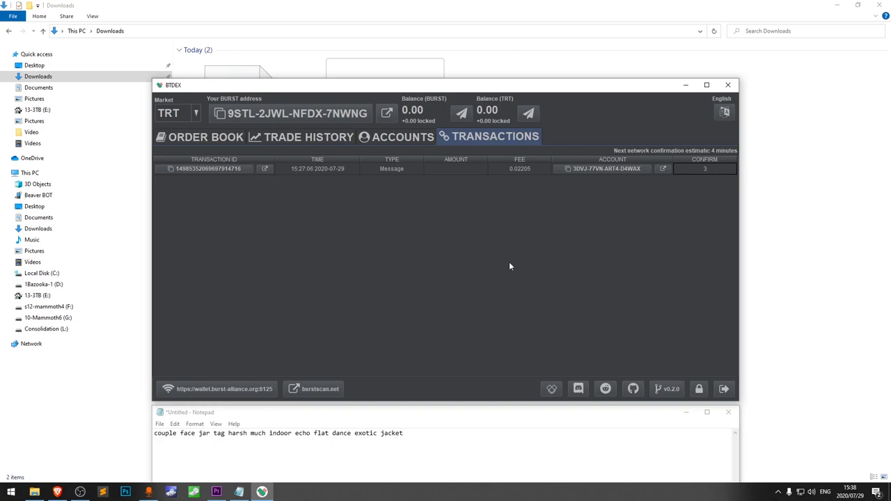
click(230, 137)
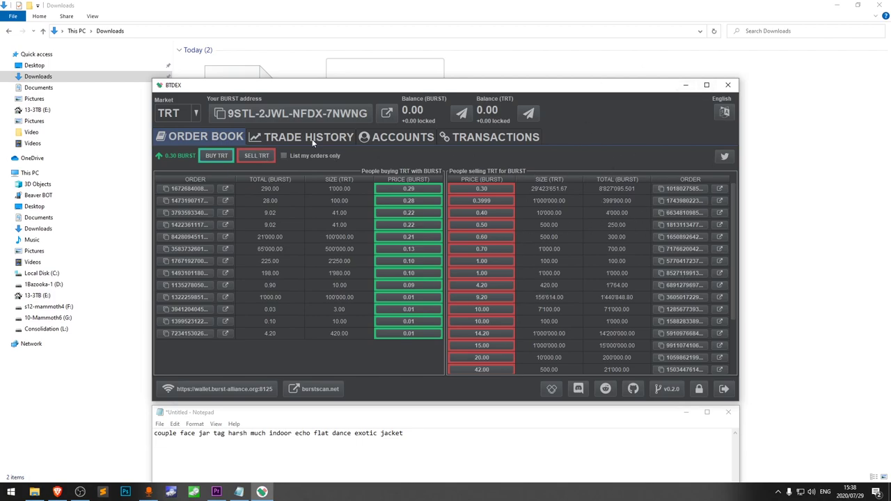
click(310, 137)
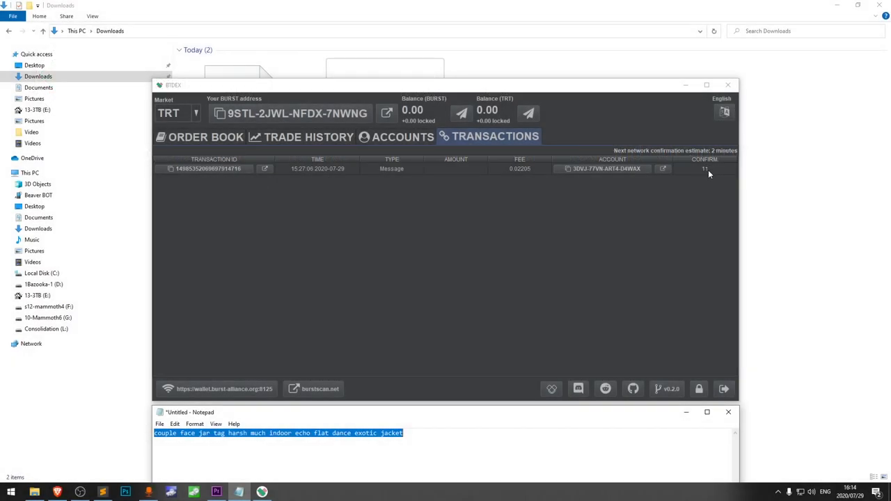
Copy the wallet's BURST address from BTDEX and paste it on a new Notepad line.
click(707, 169)
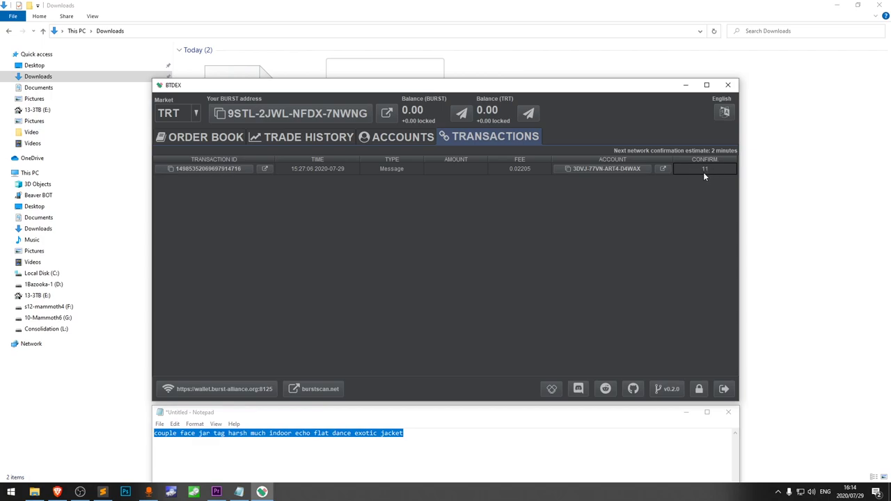
click(312, 116)
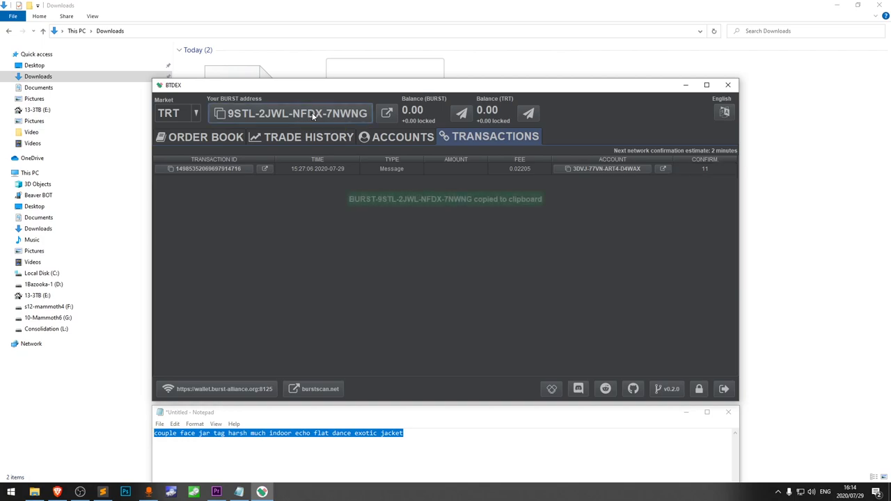
click(413, 454)
key(Return)
key(ctrl+v)
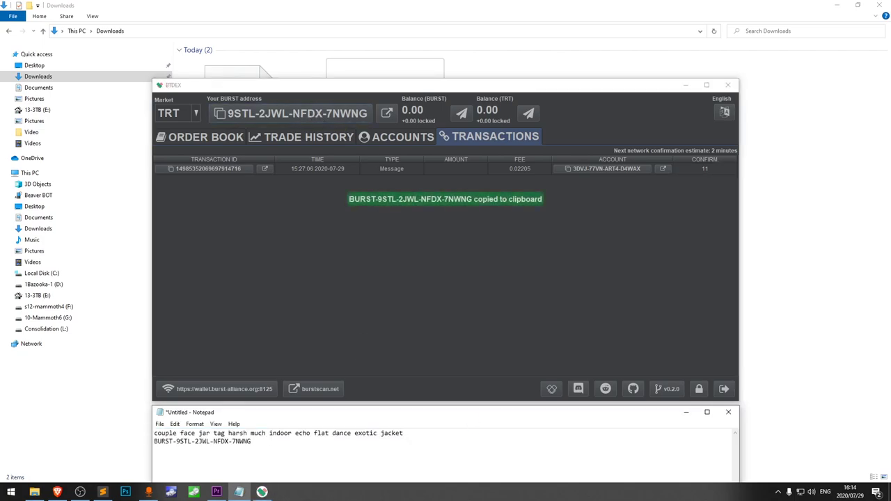
key(Return)
key(ctrl+v)
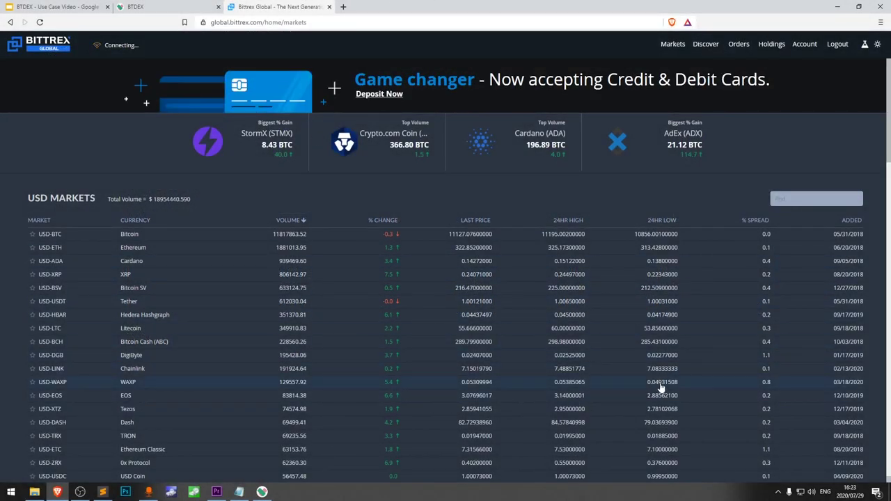
Open the BURST withdrawal from Bittrex Holdings (431 available) and tick the no-message-required box.
click(774, 45)
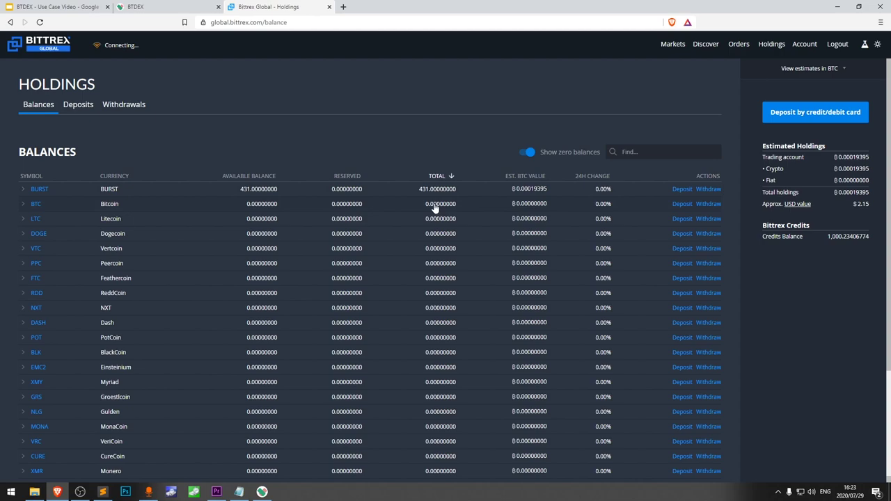
click(709, 188)
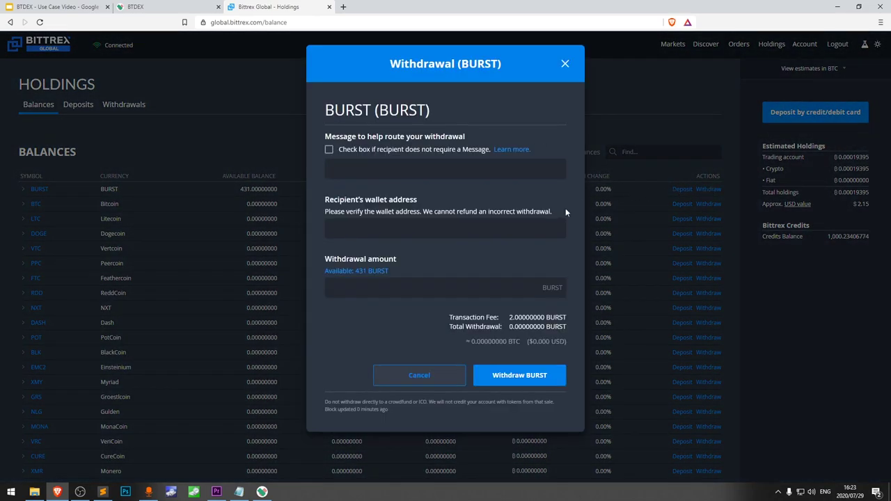
click(330, 151)
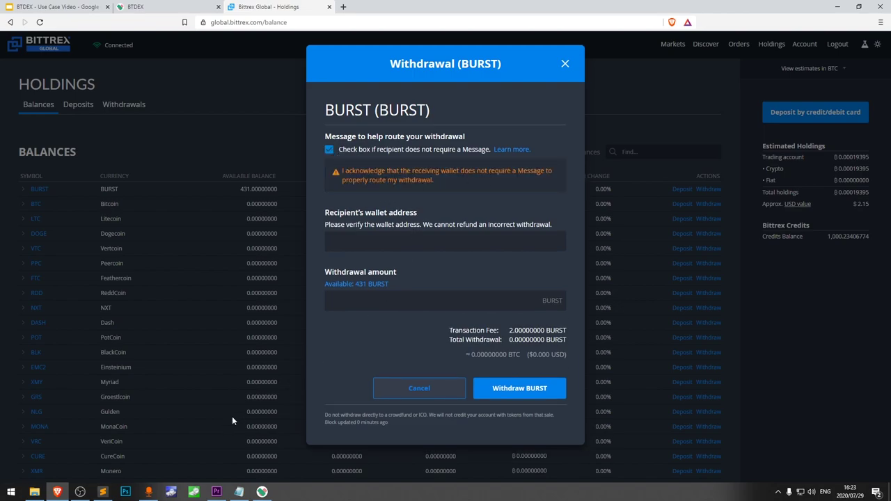
Copy the BTDEX wallet's BURST address and paste it as the withdrawal recipient.
click(262, 491)
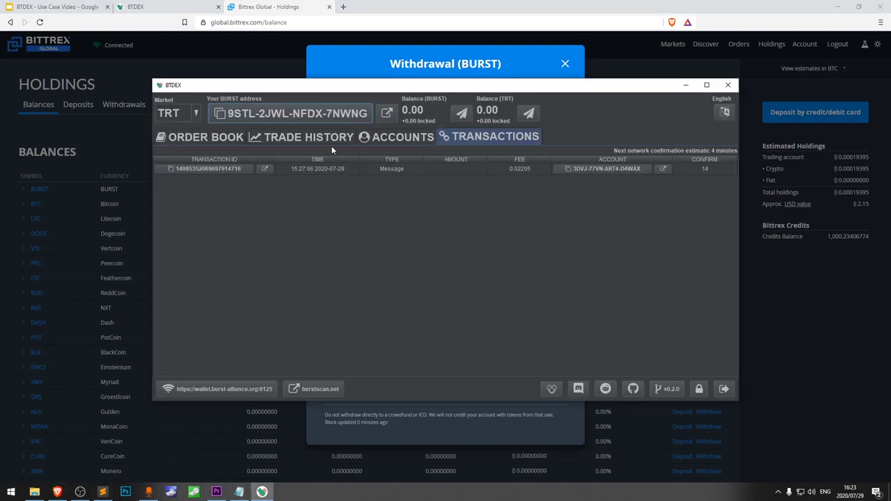
click(318, 116)
click(437, 421)
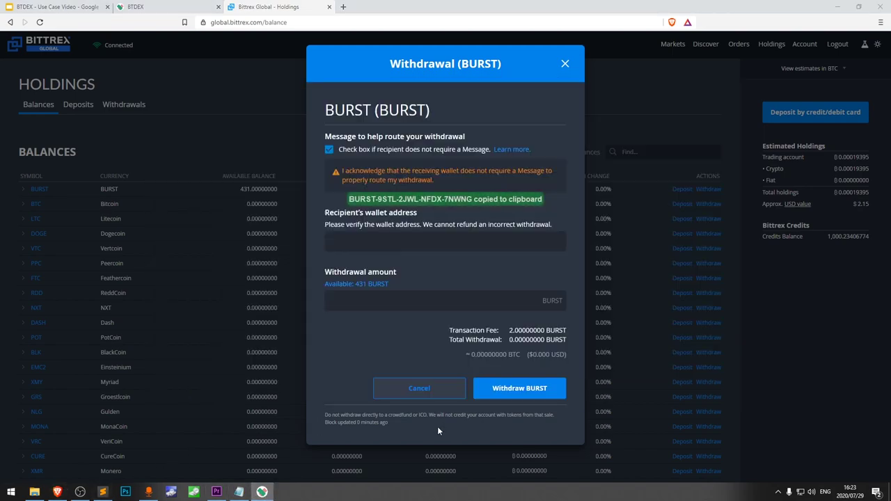
click(410, 244)
key(ctrl+v)
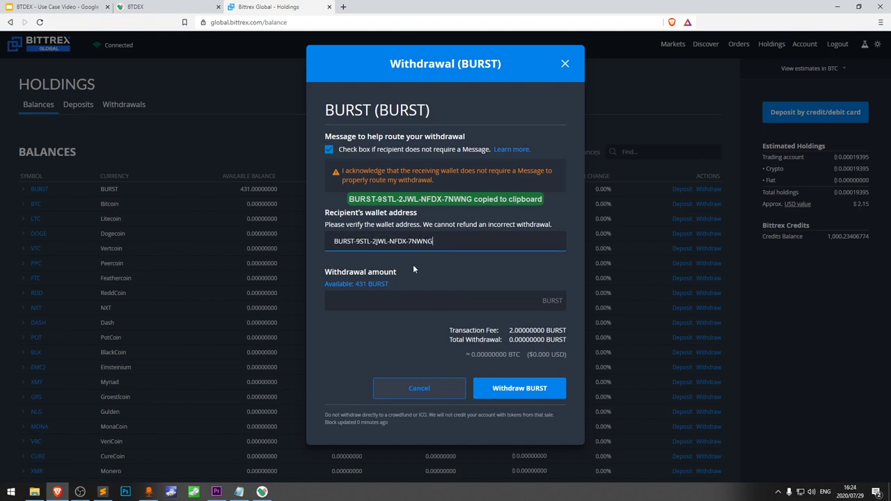
Enter 422 BURST as the amount, submit the withdrawal, and request the email confirmation link.
click(419, 298)
text(420)
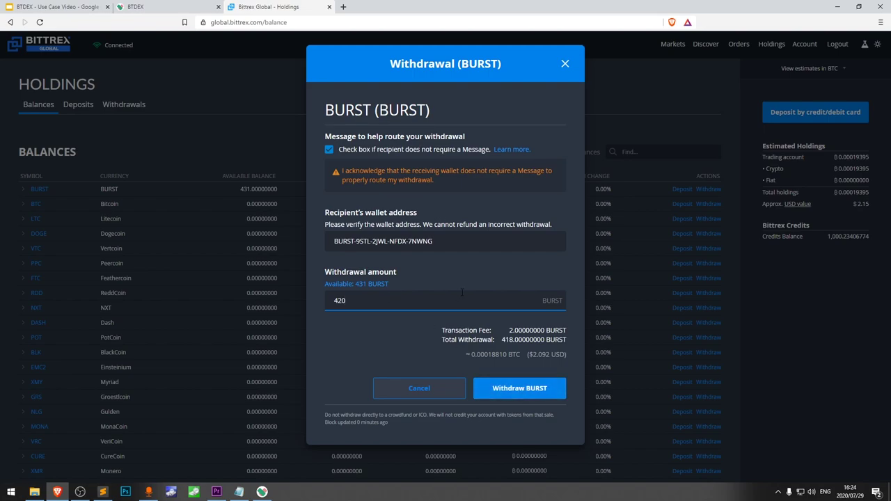
key(BackSpace)
text(2)
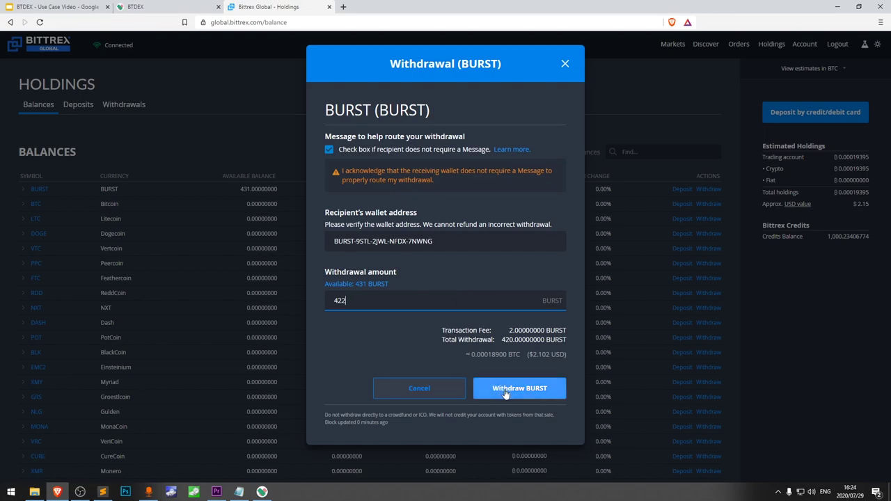
click(505, 389)
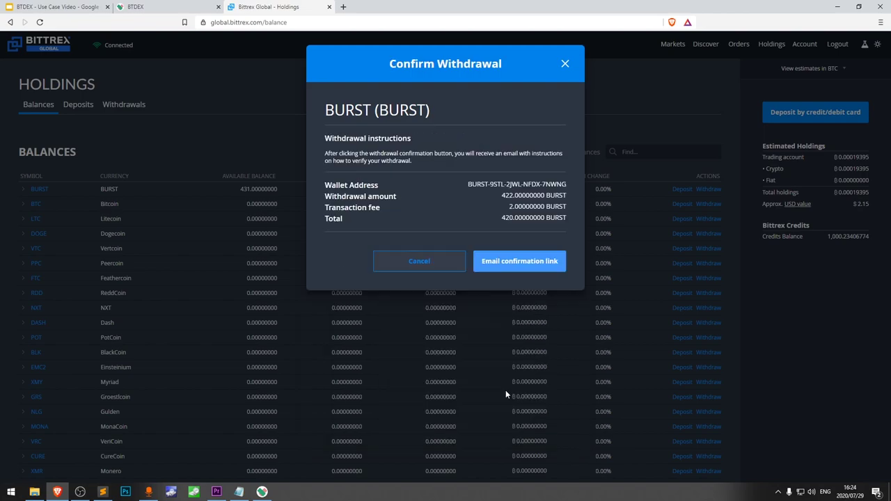
click(538, 263)
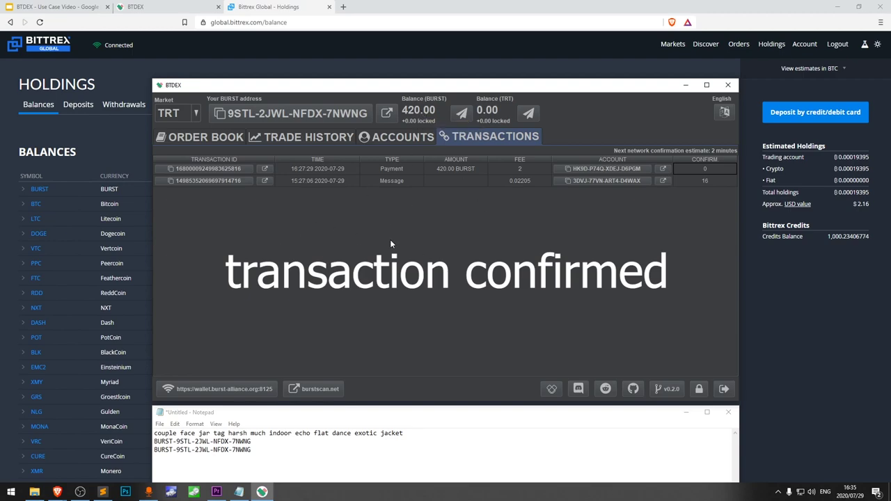
Show the TRT order book, with bids topping at 0.29 and asks from 0.30 BURST.
click(205, 136)
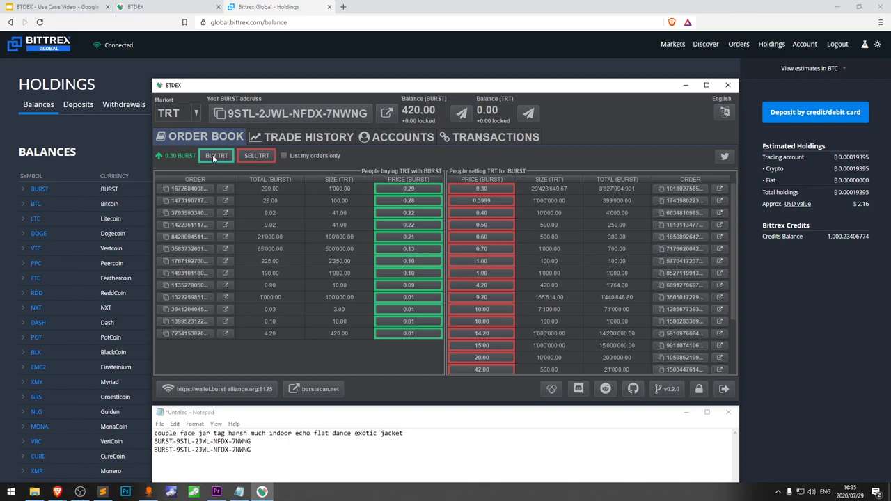
Buy 300 TRT at 0.30 BURST (90 BURST total), accepting the terms and confirming with the PIN.
click(212, 154)
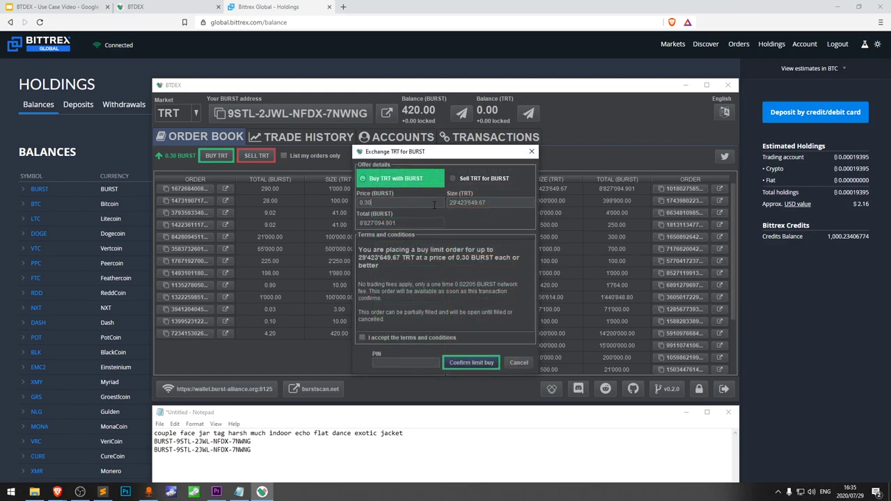
drag(487, 202, 377, 203)
text(300)
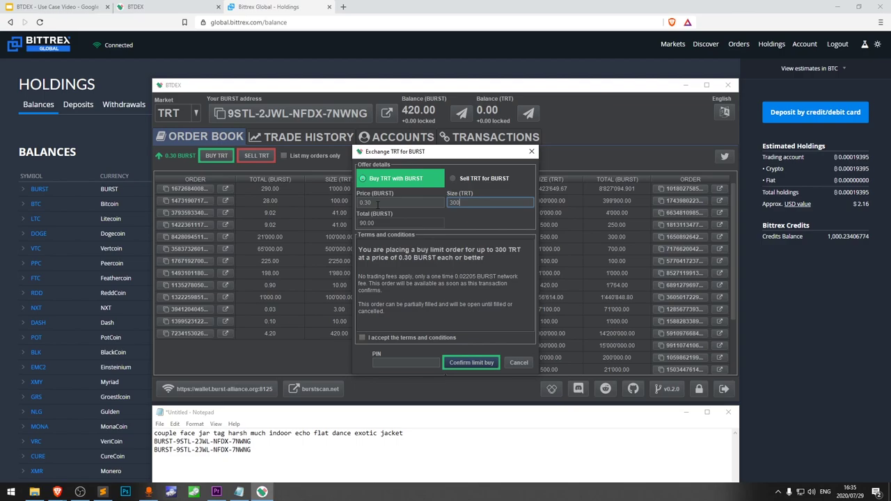
click(406, 224)
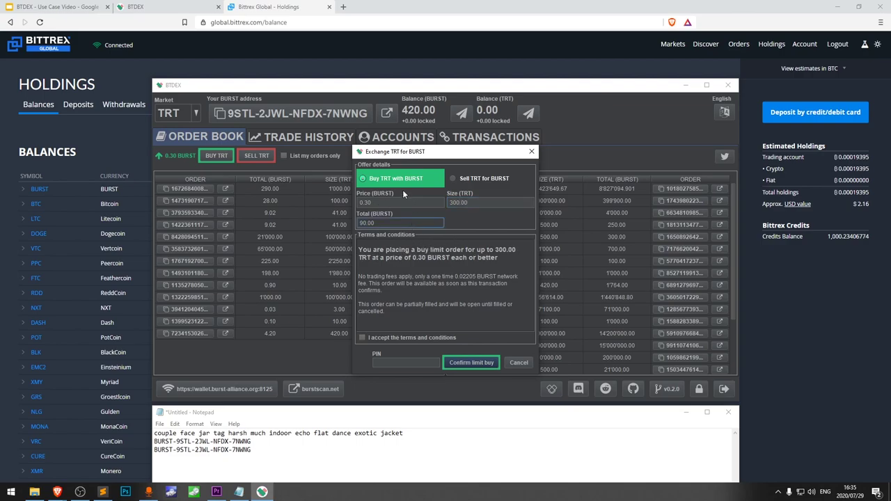
click(473, 201)
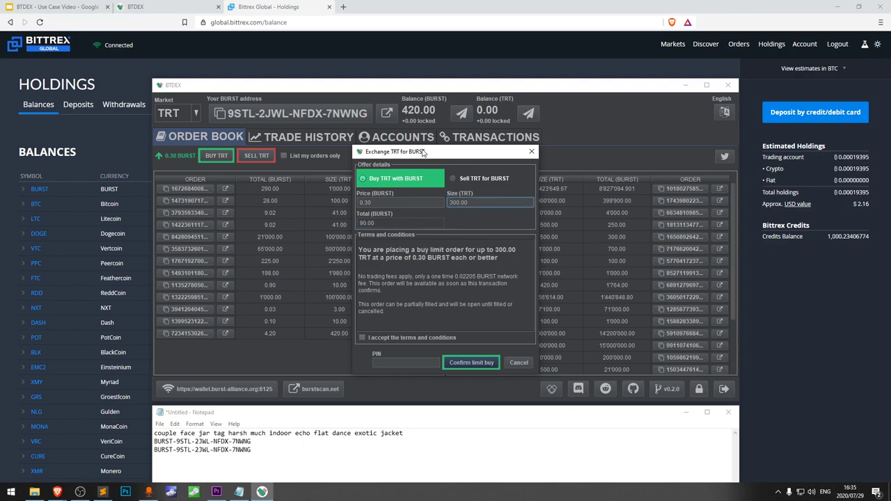
drag(439, 160, 570, 154)
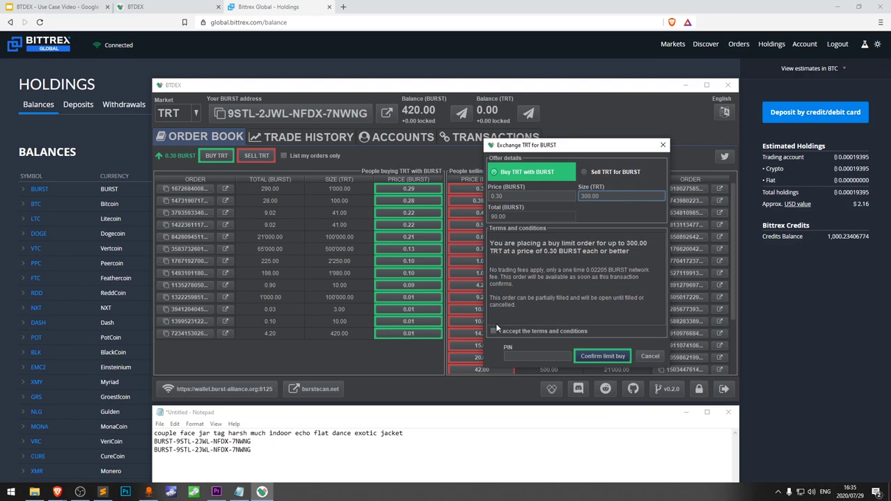
click(494, 330)
click(527, 356)
text(•••••••)
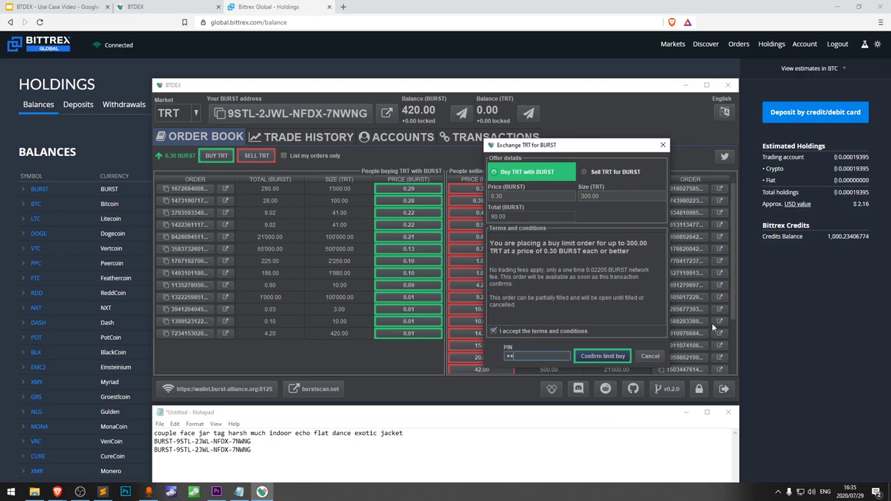
click(603, 355)
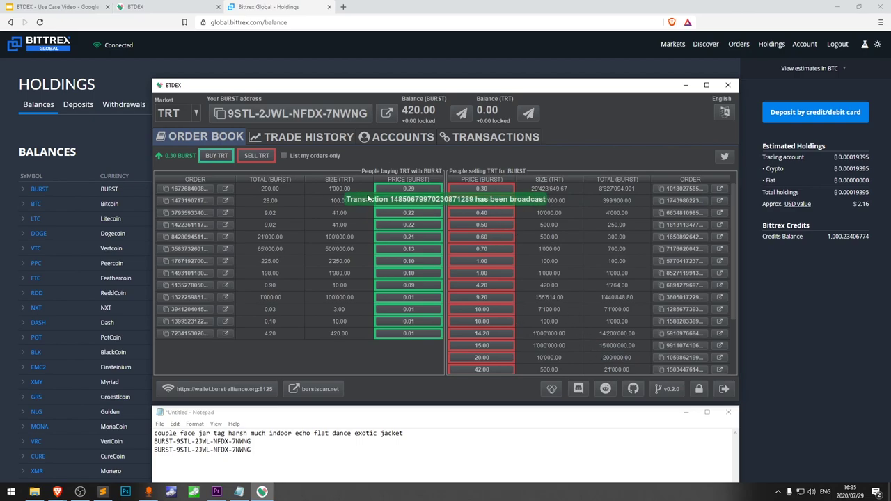
Check Transactions, Order Book and Trade History until 300 TRT shows, then copy the BURST address.
click(496, 138)
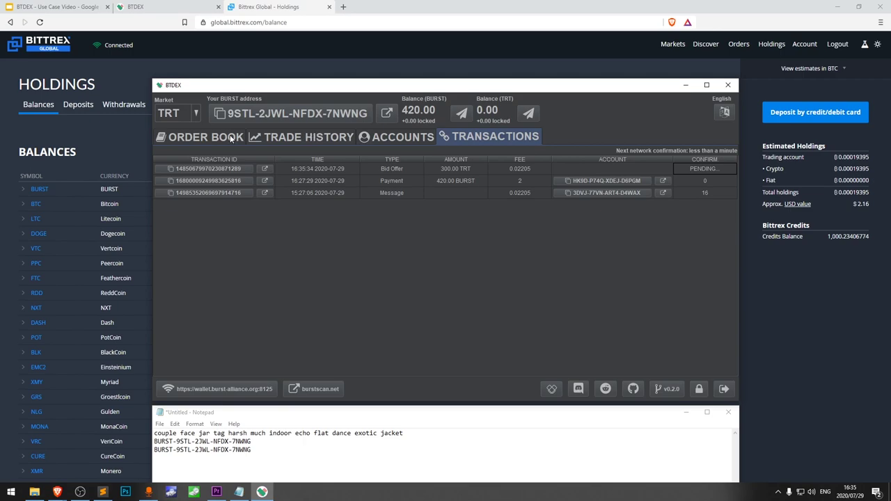
click(231, 139)
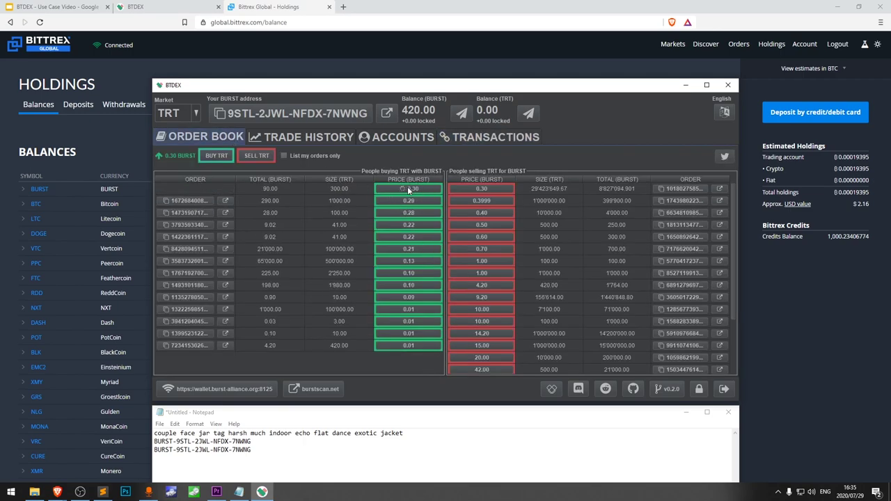
click(470, 138)
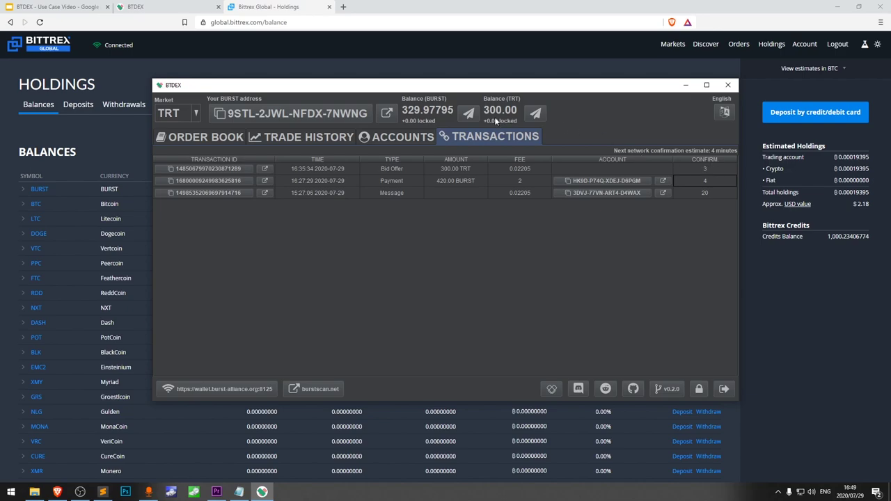
click(330, 137)
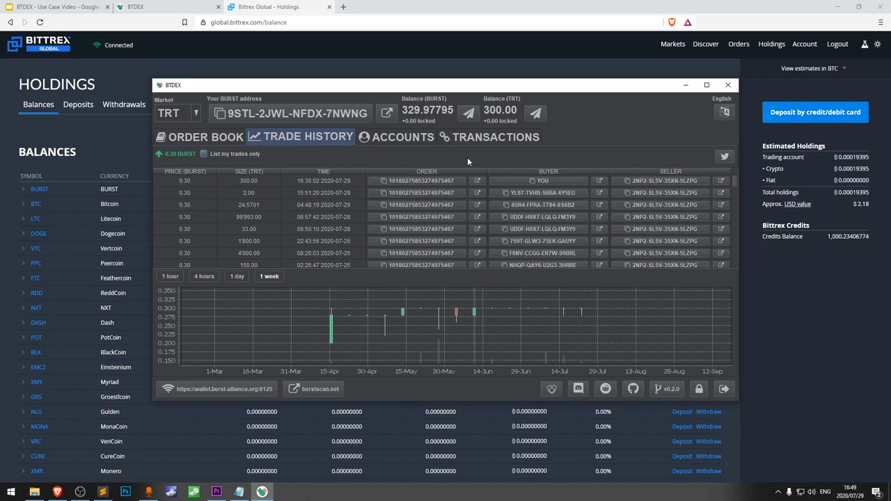
click(222, 139)
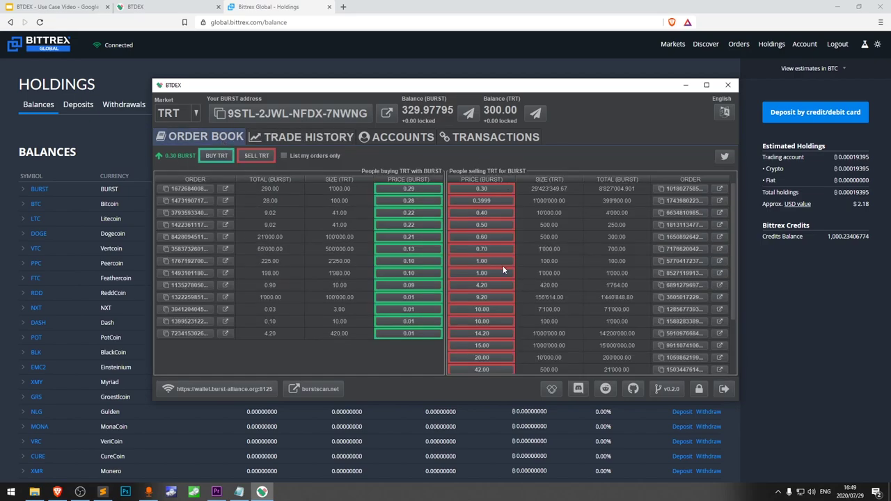
click(310, 115)
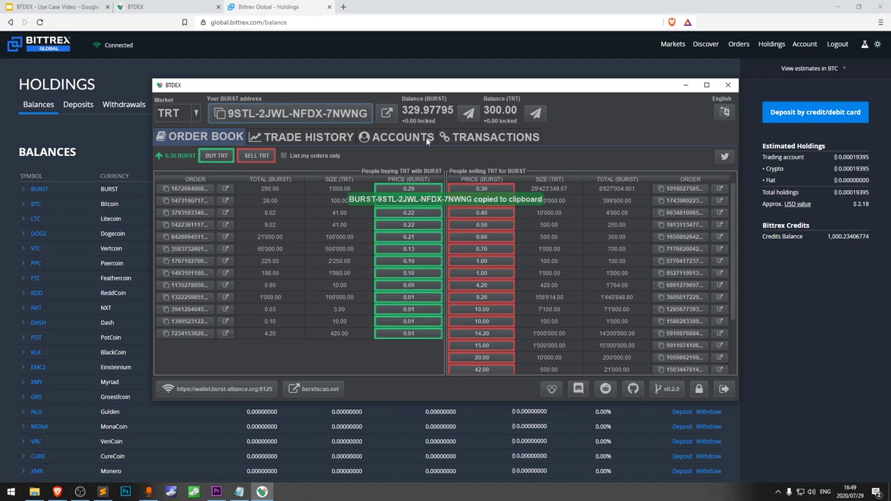